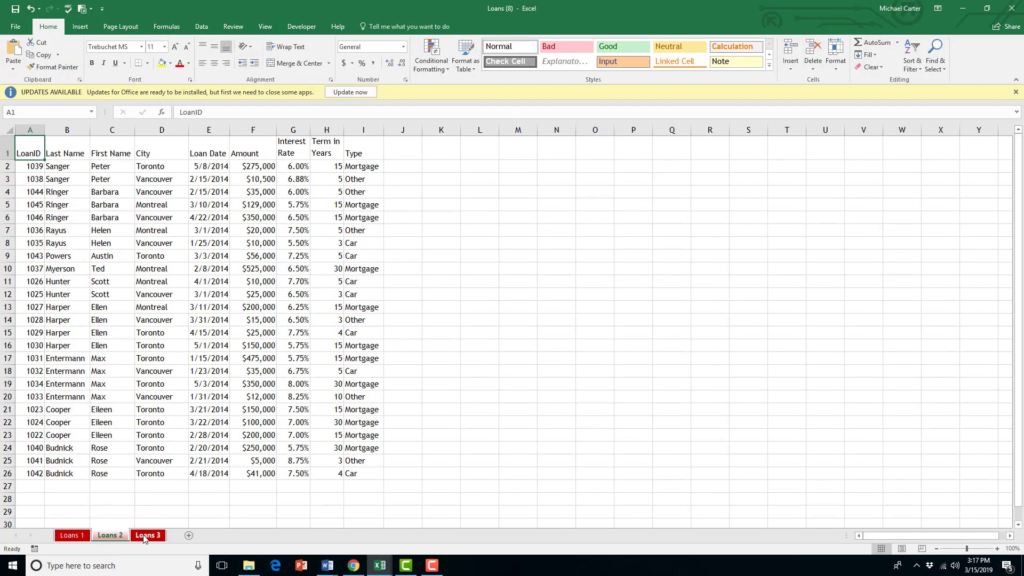
# Step: Fill tax rates C10:C14 with VLOOKUP of salary B10 in absolute D3:E7, column 2
pyautogui.click(144, 536)
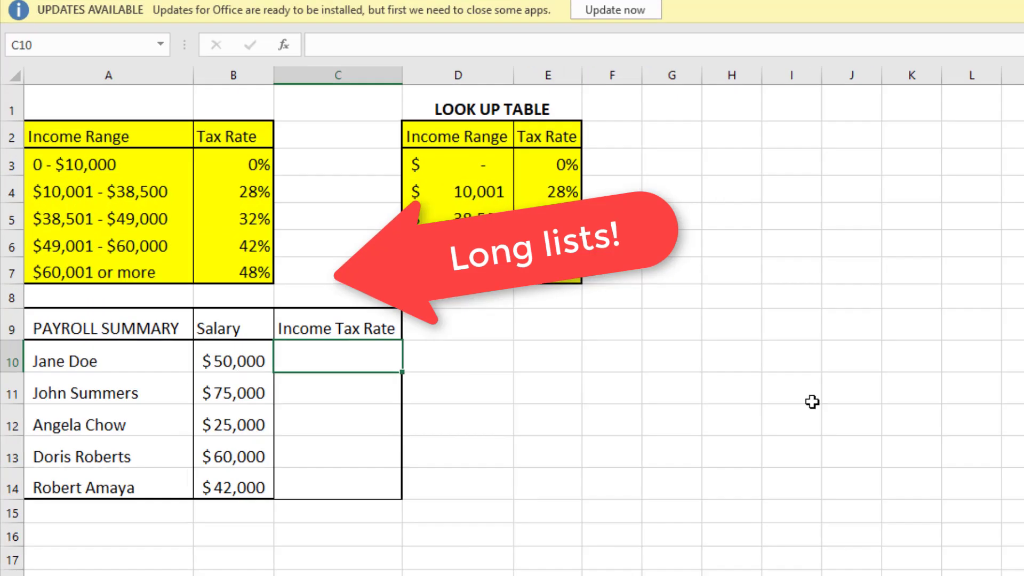
pyautogui.write('=vlookup(')
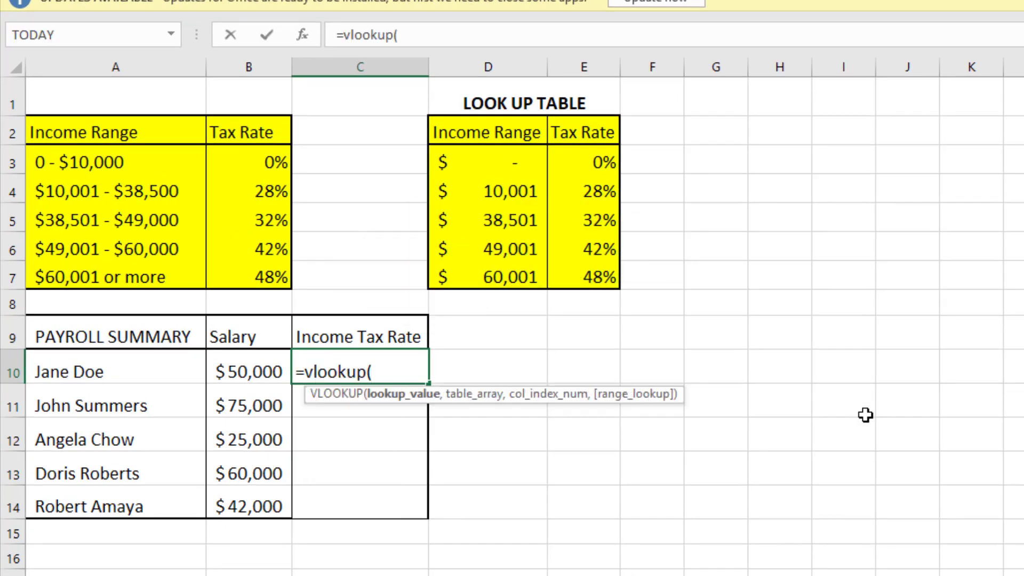
pyautogui.click(303, 35)
pyautogui.click(249, 371)
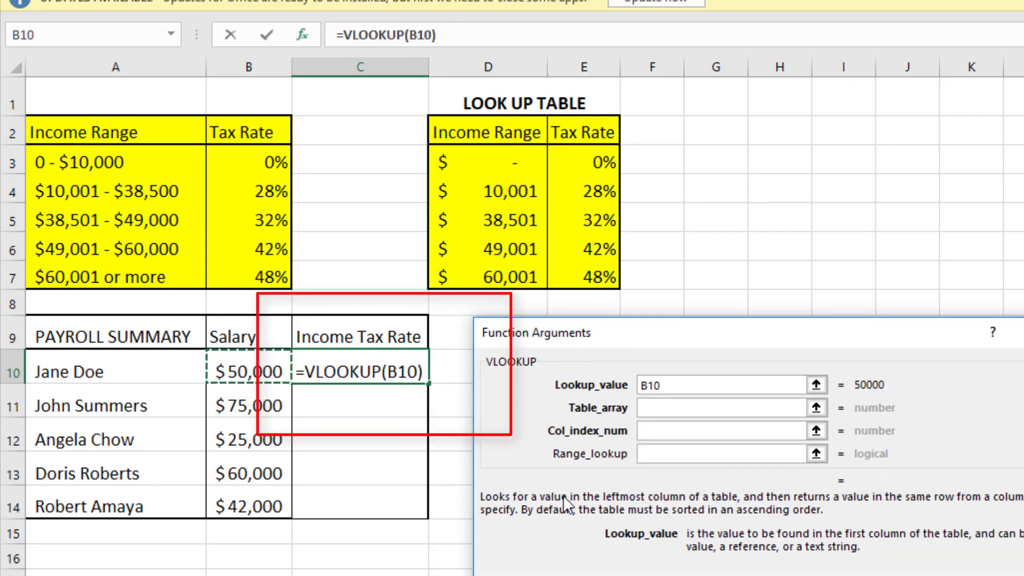
pyautogui.click(664, 408)
pyautogui.moveTo(488, 162); pyautogui.dragTo(564, 276)
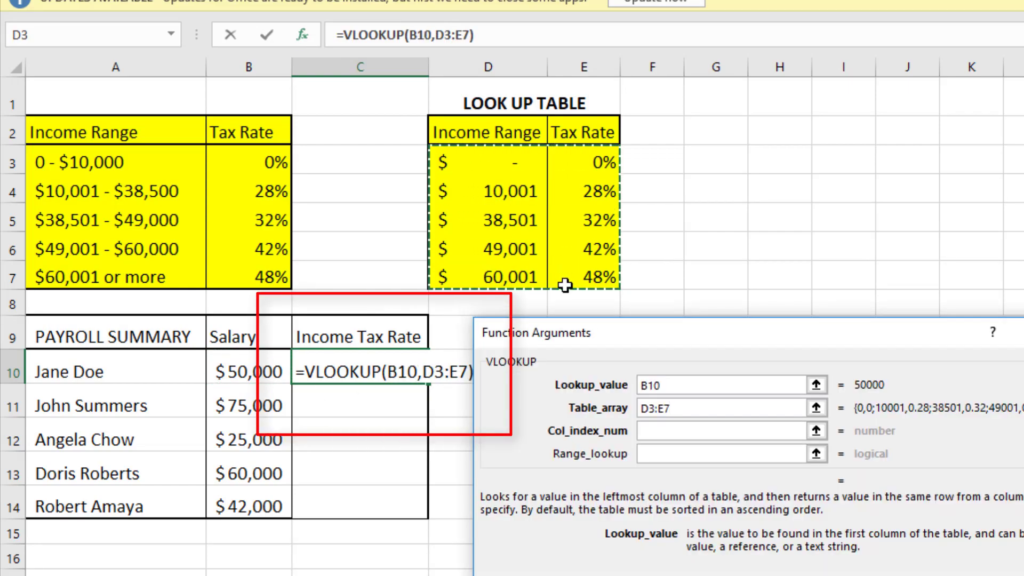
pyautogui.press('F4')
pyautogui.click(647, 427)
pyautogui.write('2')
pyautogui.click(678, 573)
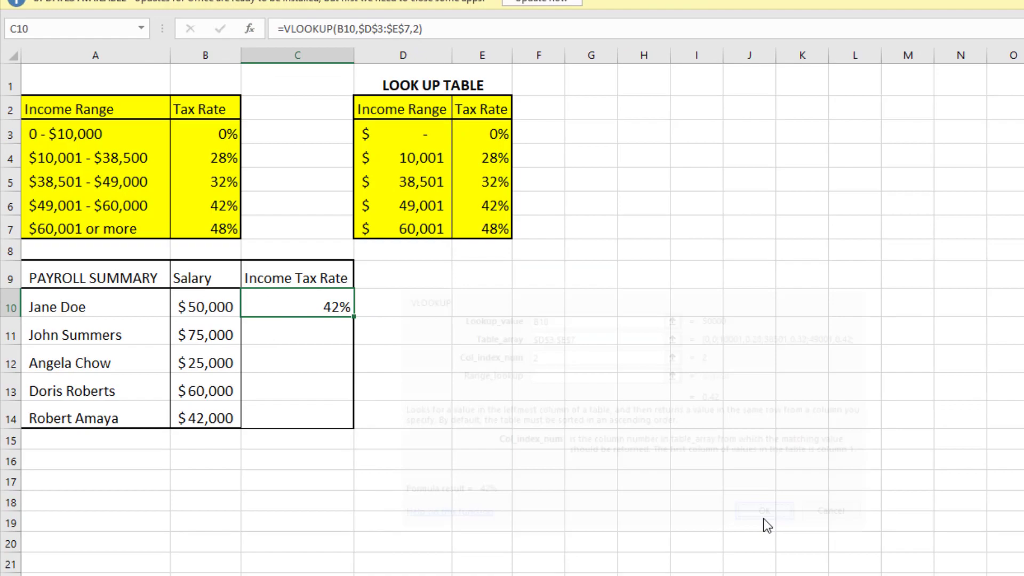
pyautogui.moveTo(357, 318); pyautogui.dragTo(357, 429)
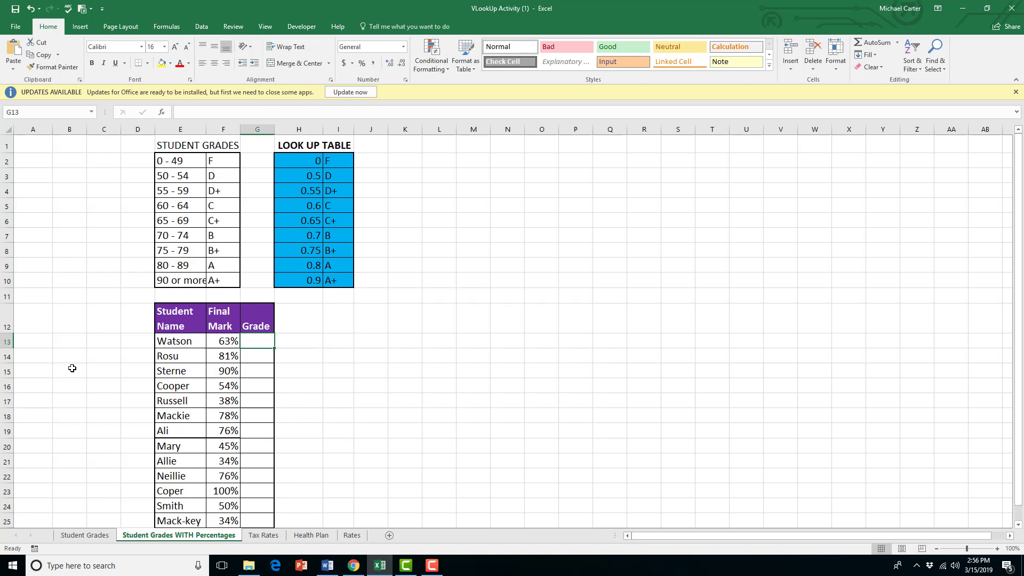
pyautogui.write('=vl')
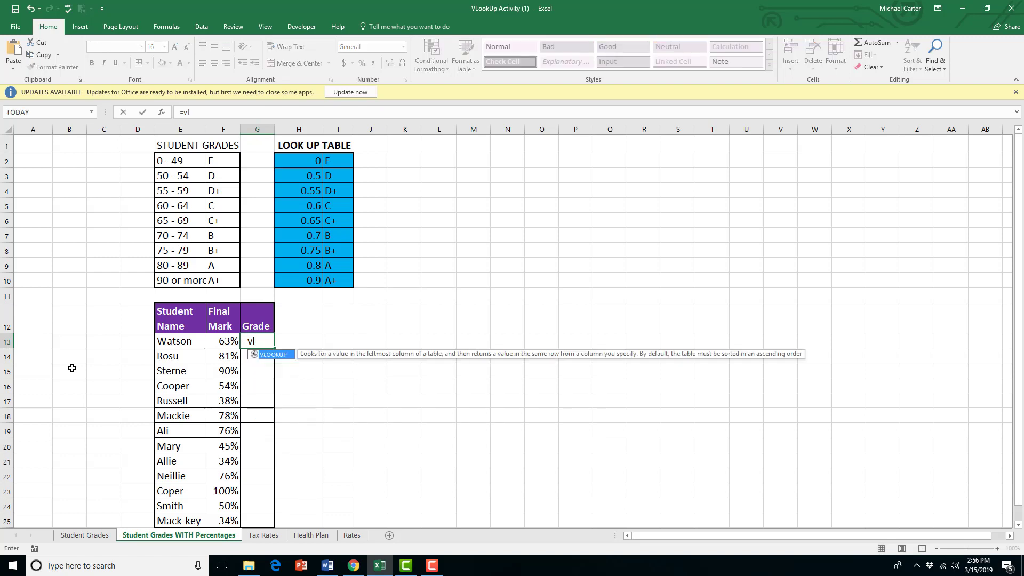
pyautogui.write('ookup')
pyautogui.write('(')
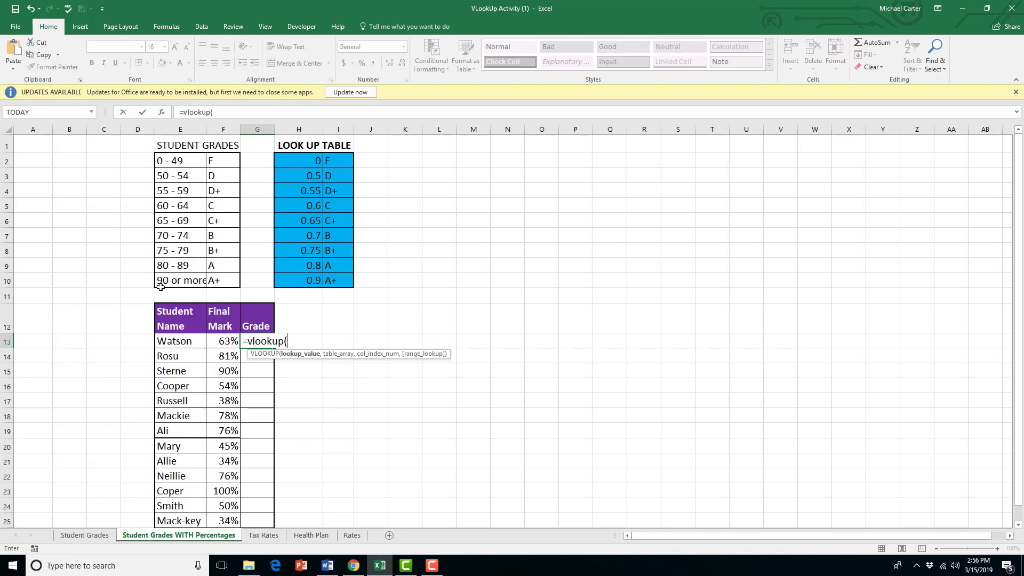
# Step: Bring up VLOOKUP Function Arguments for G13 and move the dialog off the tables
pyautogui.click(184, 111)
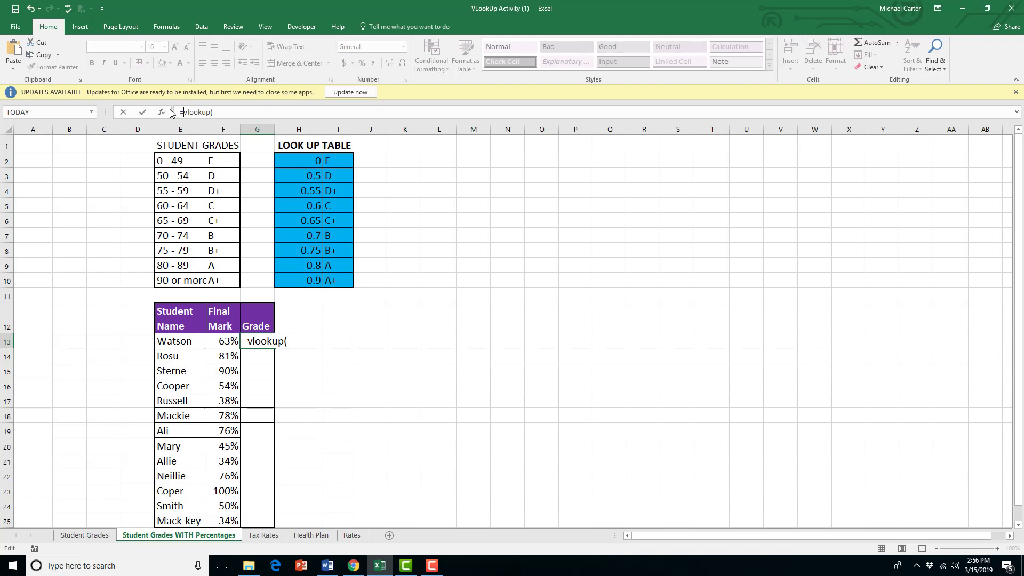
pyautogui.click(162, 113)
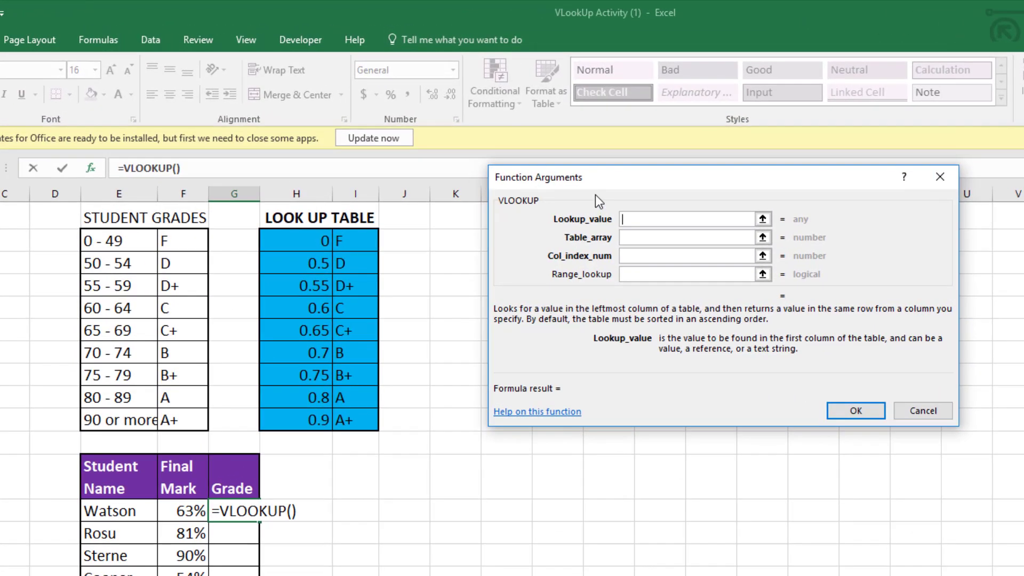
pyautogui.moveTo(595, 202); pyautogui.dragTo(458, 456)
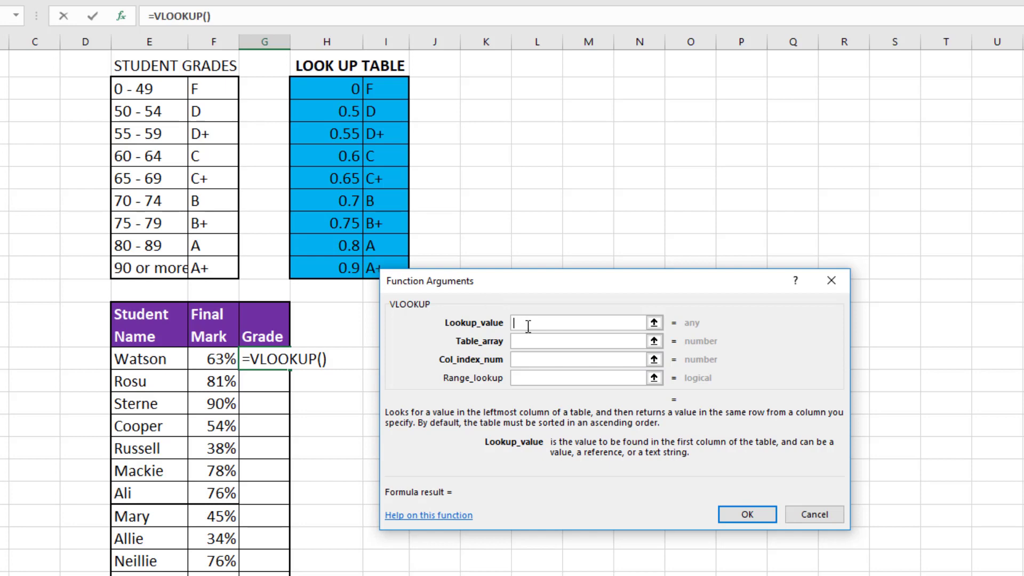
# Step: Set lookup value to F13 and table array to absolute $H$2:$I$10
pyautogui.click(229, 361)
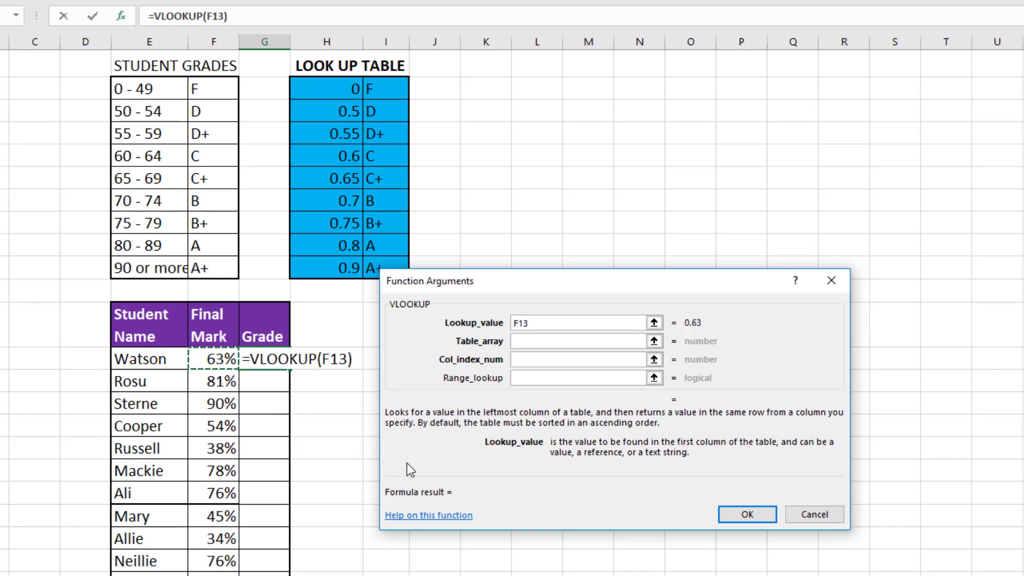
pyautogui.click(565, 341)
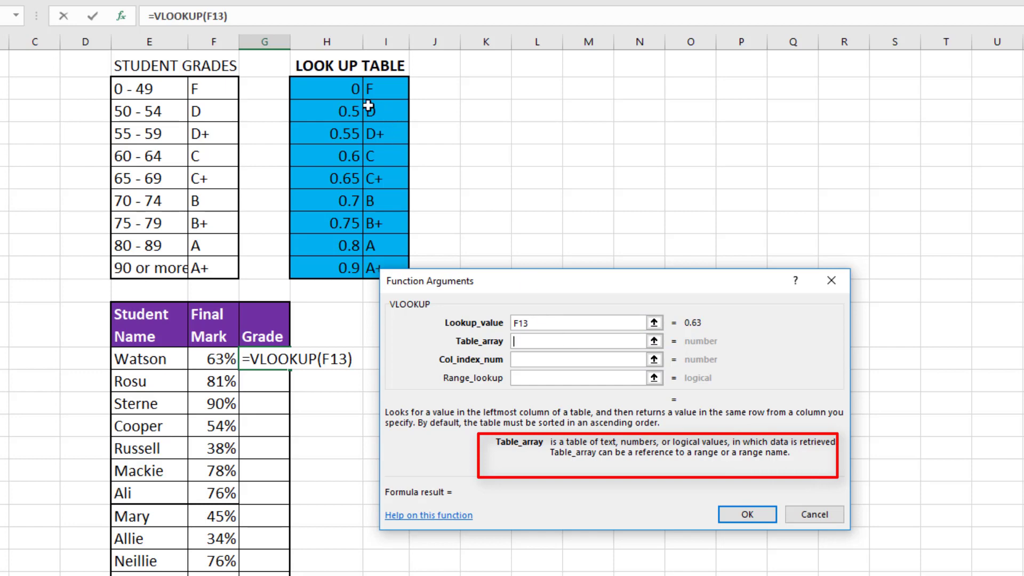
pyautogui.click(346, 88)
pyautogui.moveTo(347, 88); pyautogui.dragTo(374, 267)
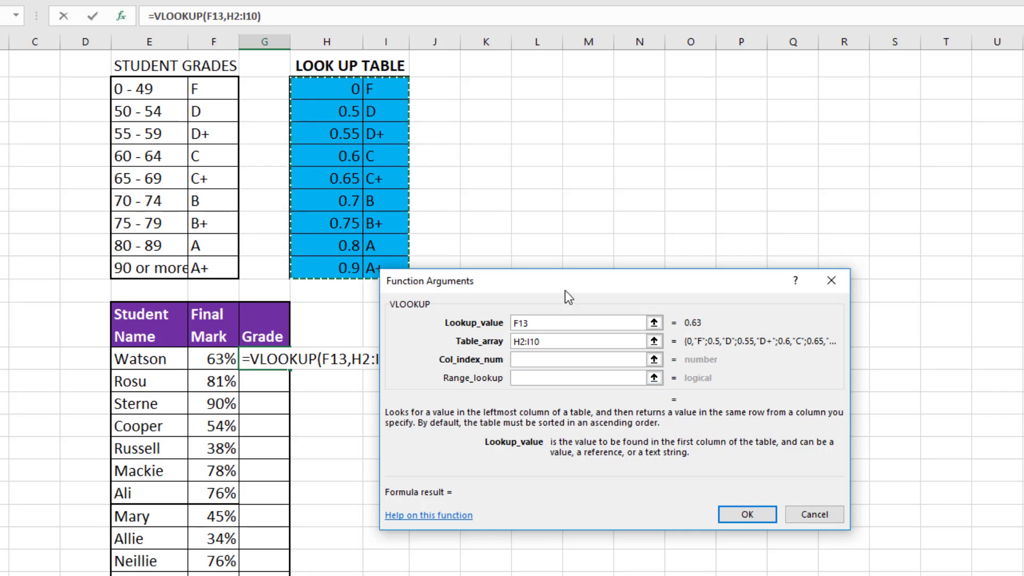
pyautogui.moveTo(564, 290); pyautogui.dragTo(589, 312)
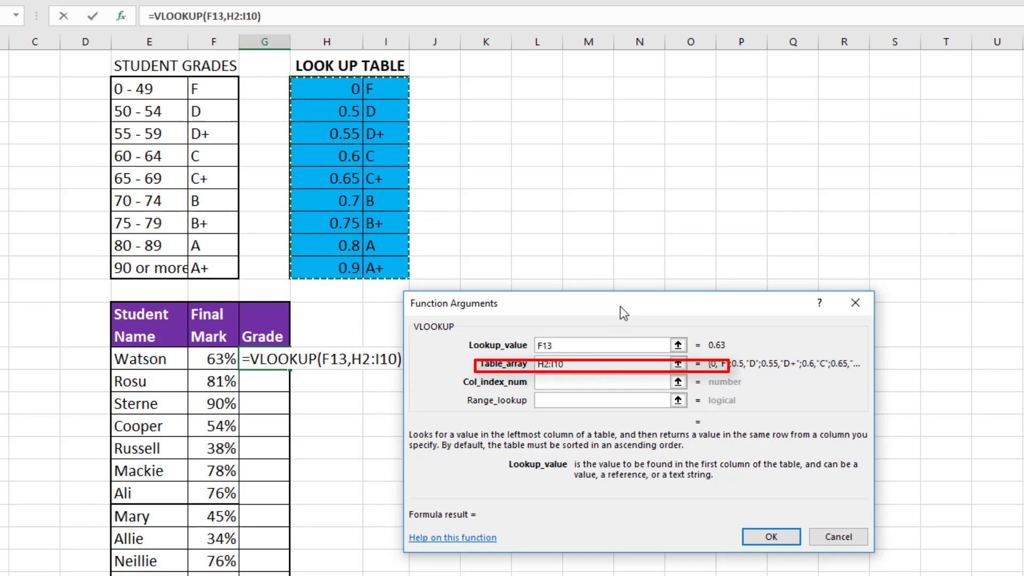
pyautogui.press('F4')
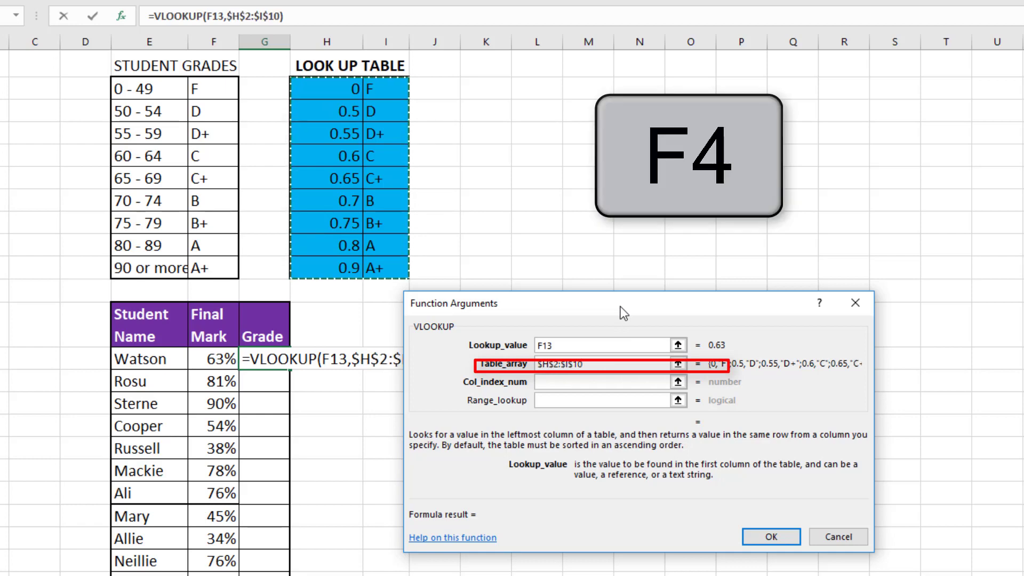
pyautogui.moveTo(619, 306); pyautogui.dragTo(664, 306)
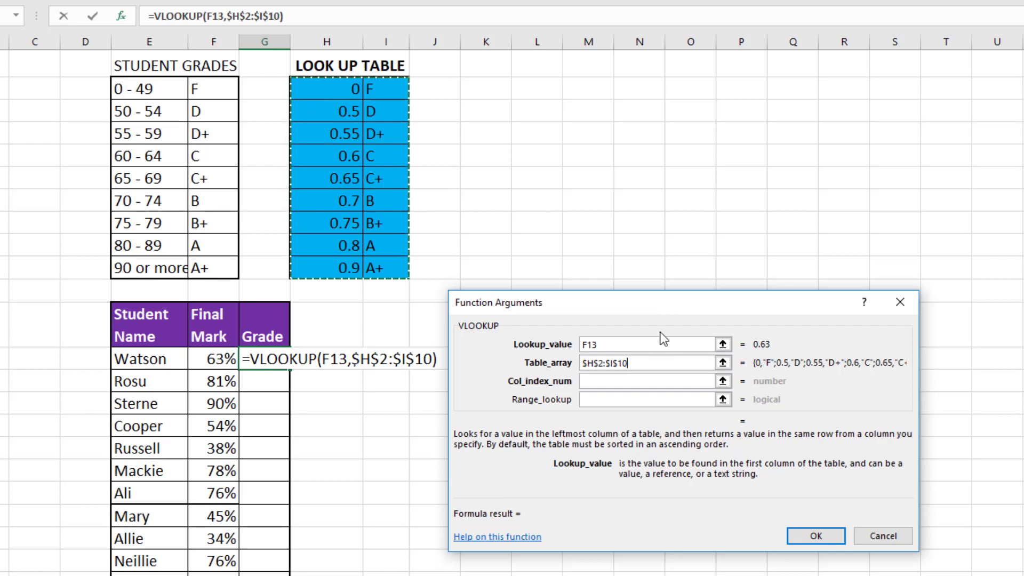
# Step: Finish Watson's lookup with column index 2 so G13 shows C, then fill it down
pyautogui.click(638, 384)
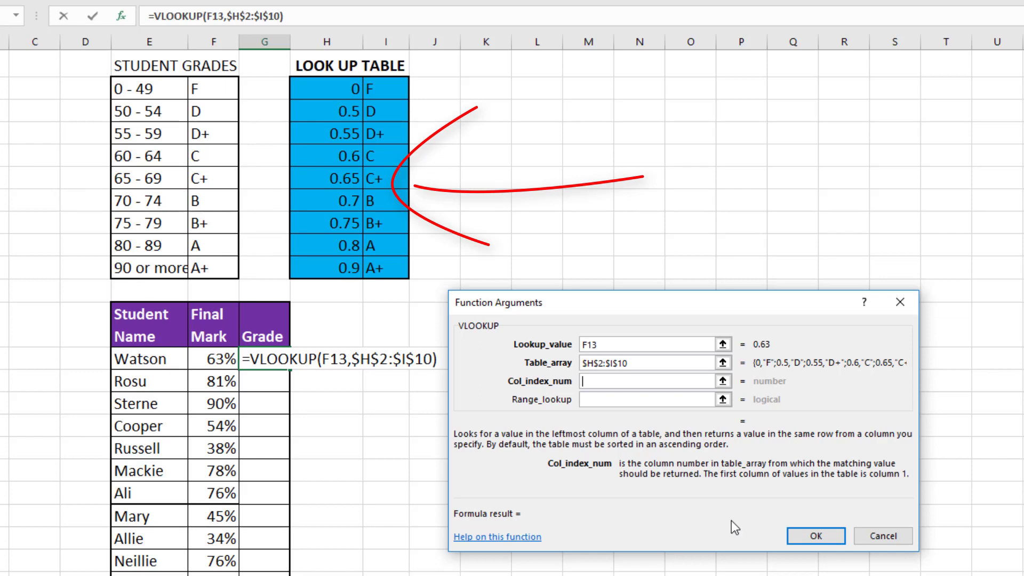
pyautogui.write('2')
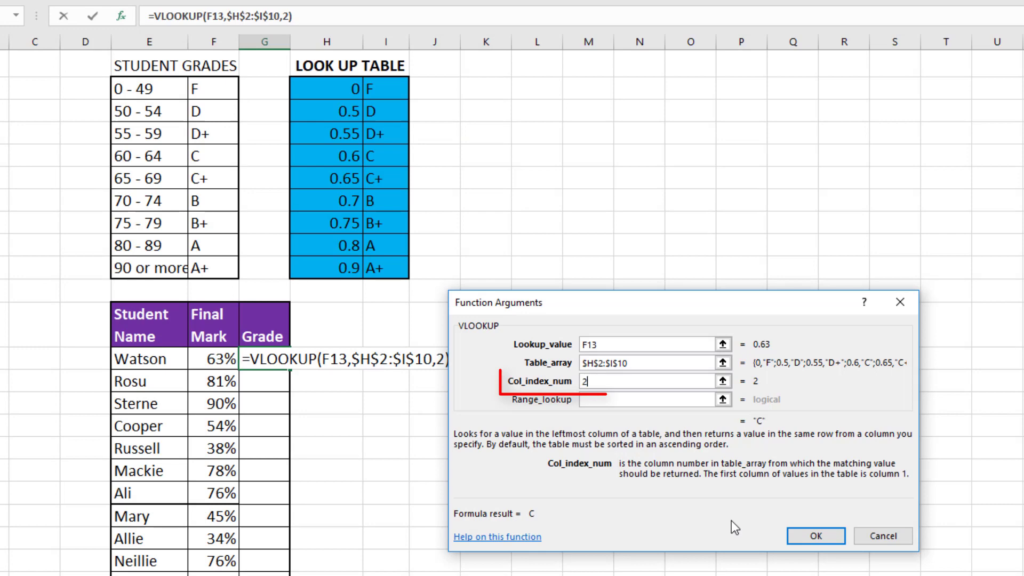
pyautogui.click(815, 536)
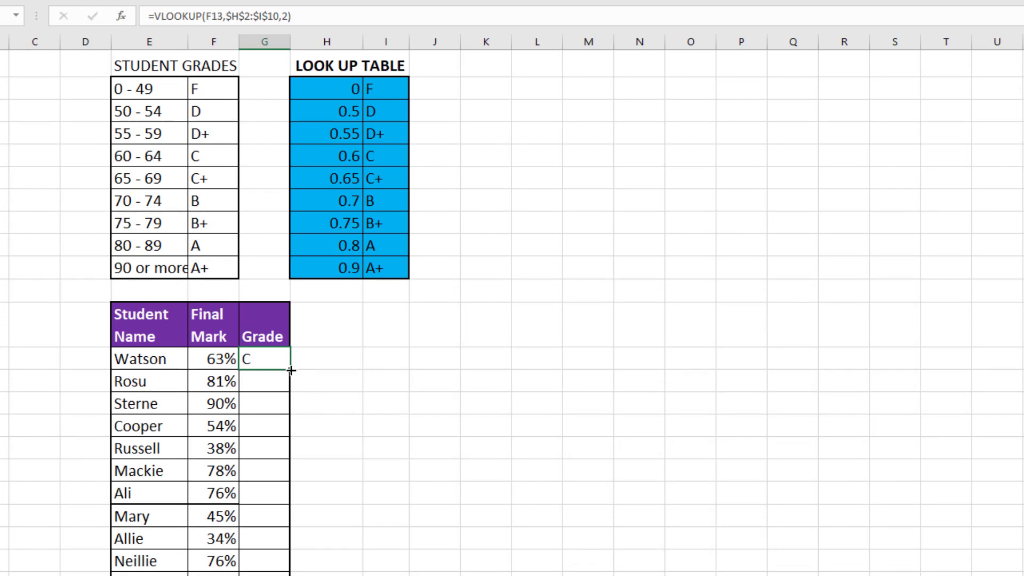
pyautogui.moveTo(291, 370); pyautogui.dragTo(290, 573)
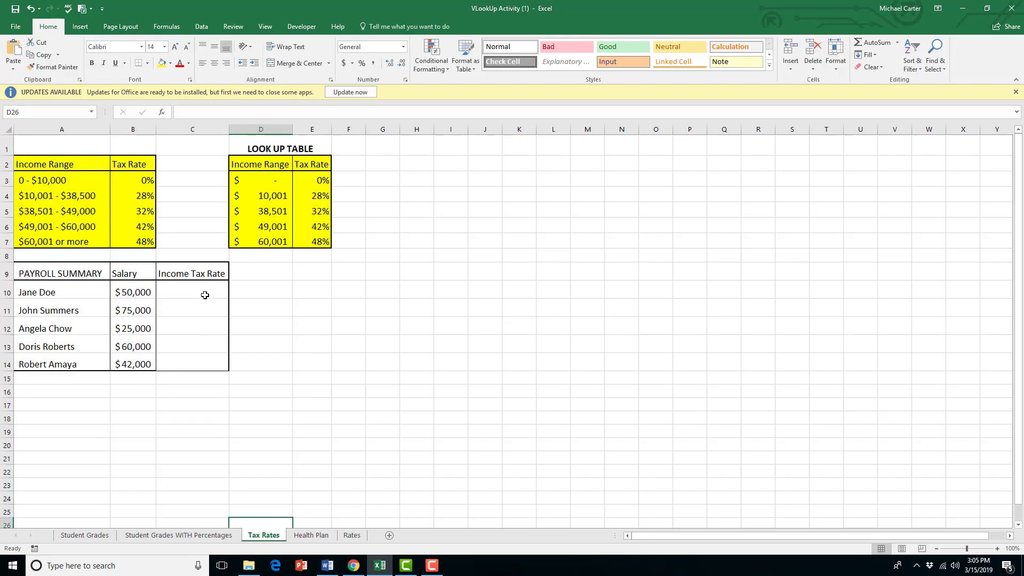
# Step: In C10, look up salary B10 in absolute $D$3:$E$7, column 2, then fill to C14
pyautogui.click(204, 295)
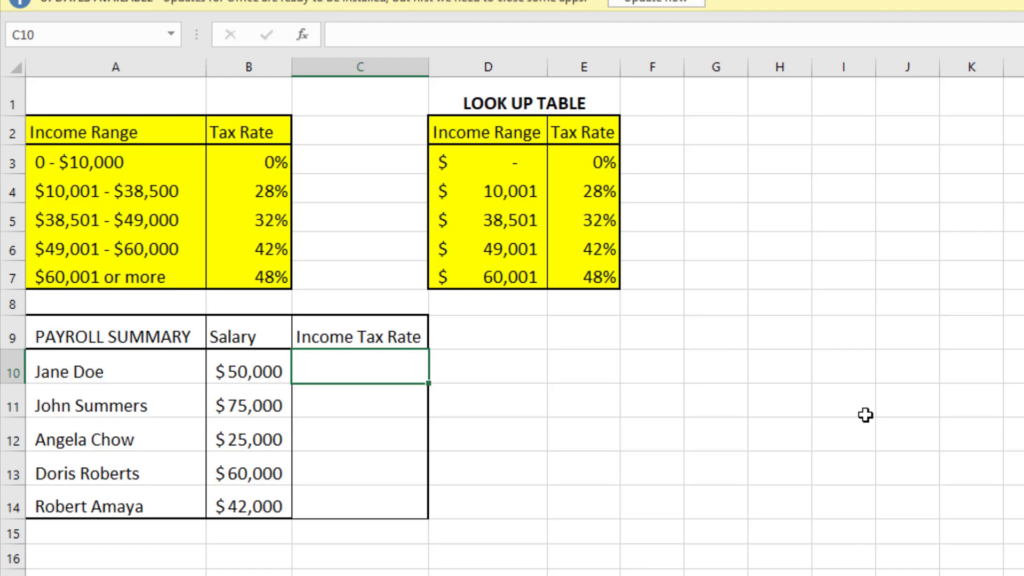
pyautogui.write('=vlooku')
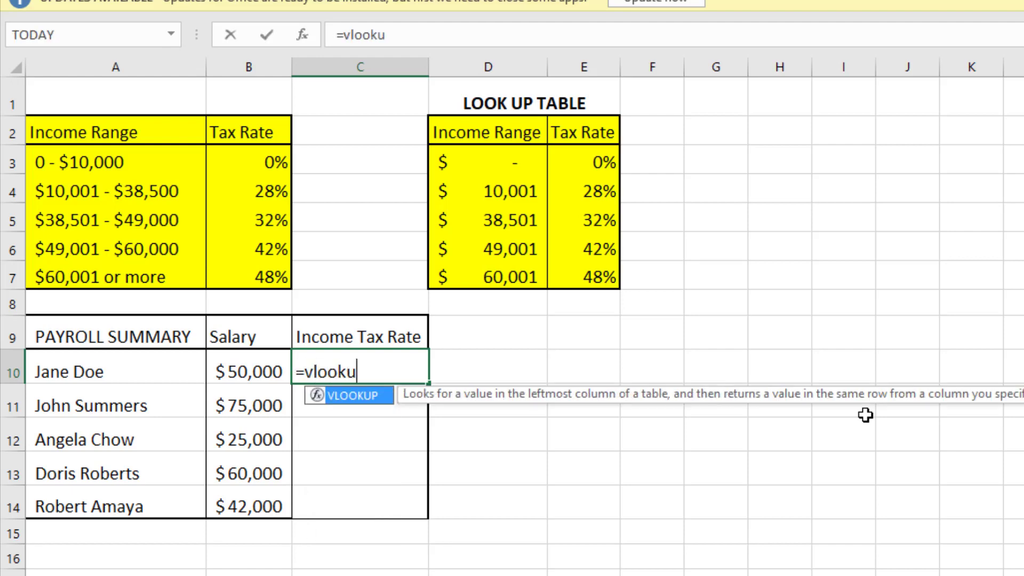
pyautogui.write('p(')
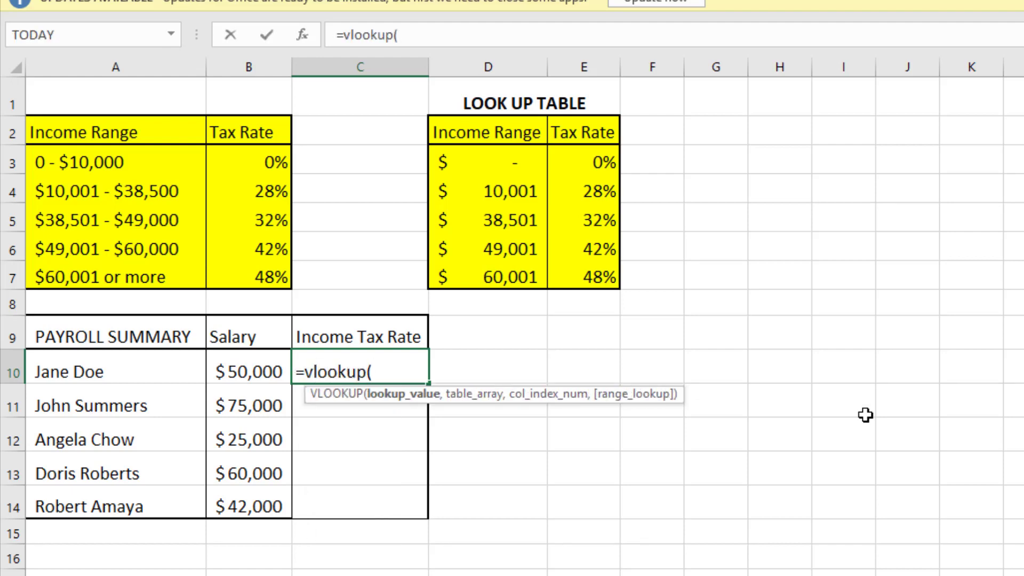
pyautogui.click(388, 34)
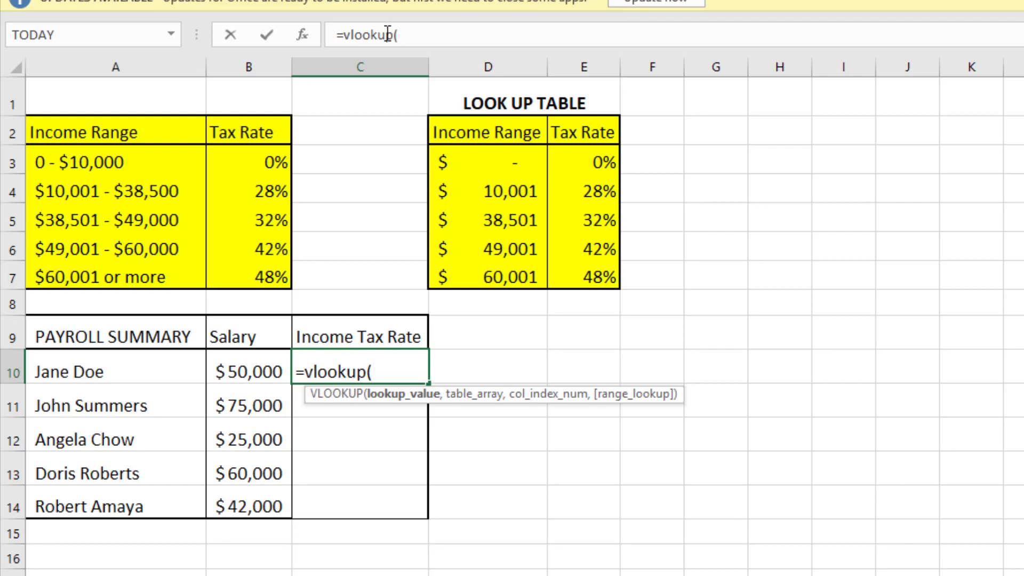
pyautogui.click(303, 35)
pyautogui.moveTo(788, 392); pyautogui.dragTo(557, 332)
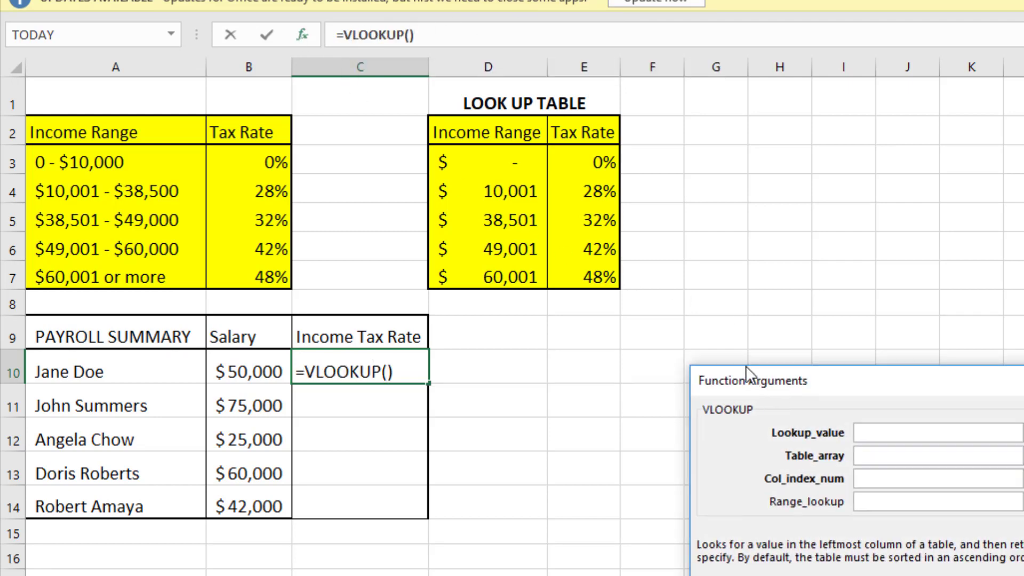
pyautogui.click(250, 368)
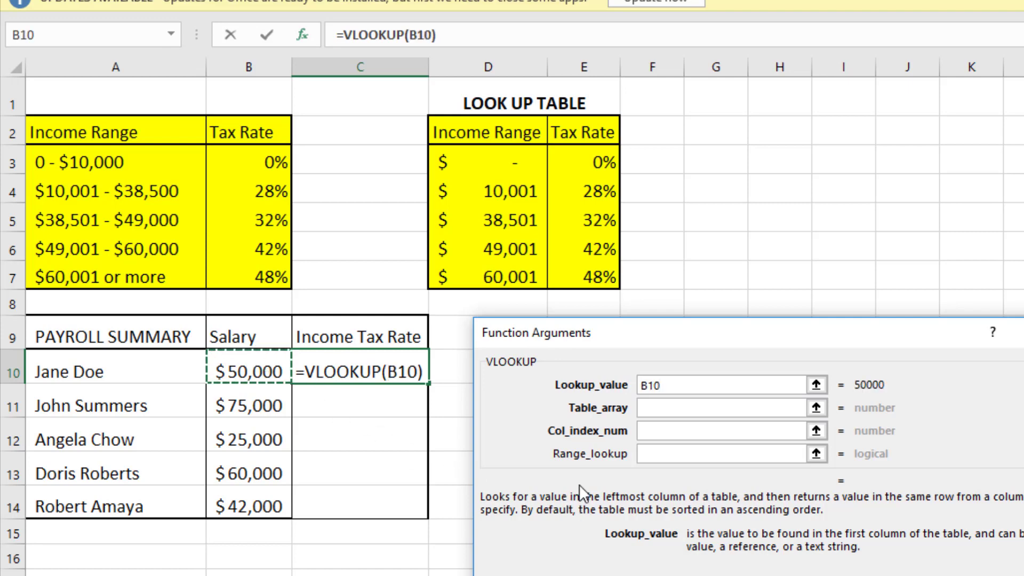
pyautogui.click(658, 407)
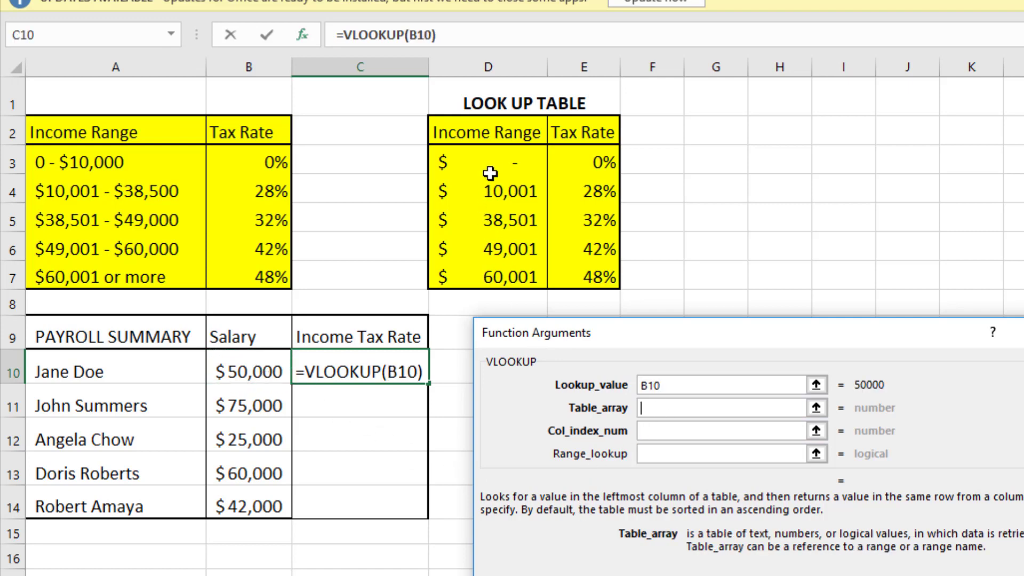
pyautogui.moveTo(489, 161)
pyautogui.mouseDown()
pyautogui.moveTo(567, 253)
pyautogui.moveTo(565, 285)
pyautogui.mouseUp()
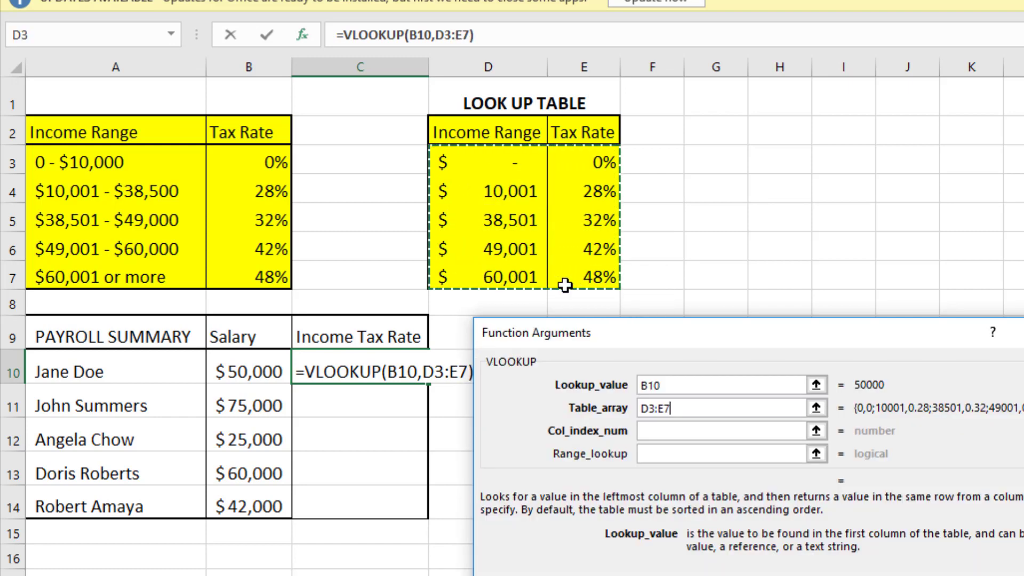
pyautogui.press('F4')
pyautogui.click(656, 431)
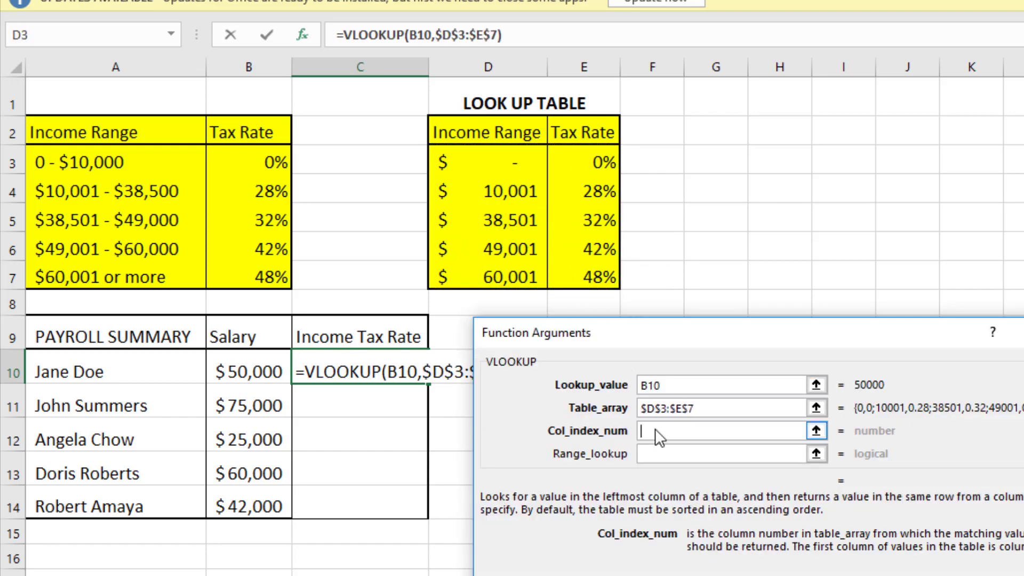
pyautogui.write('2')
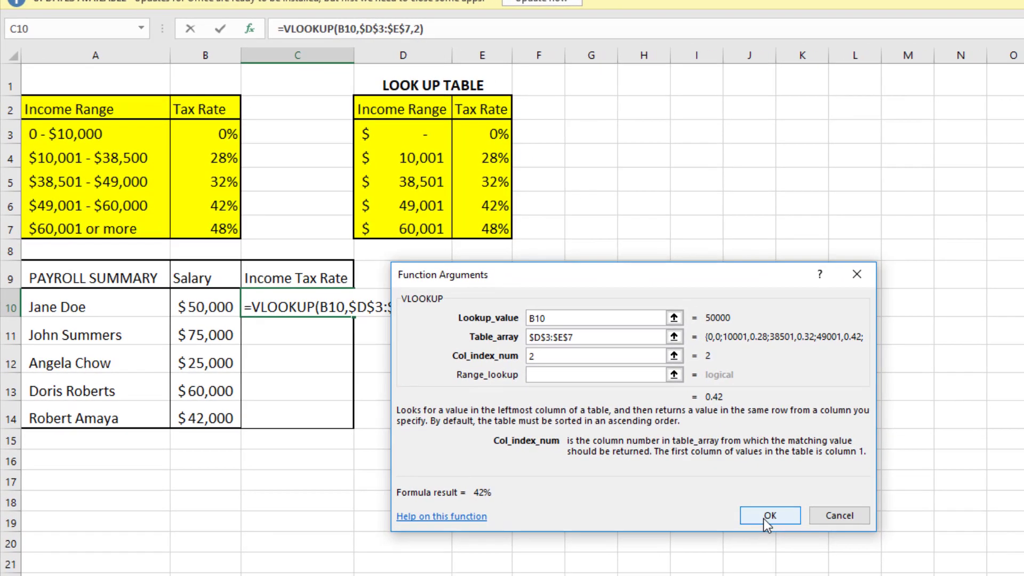
pyautogui.click(765, 519)
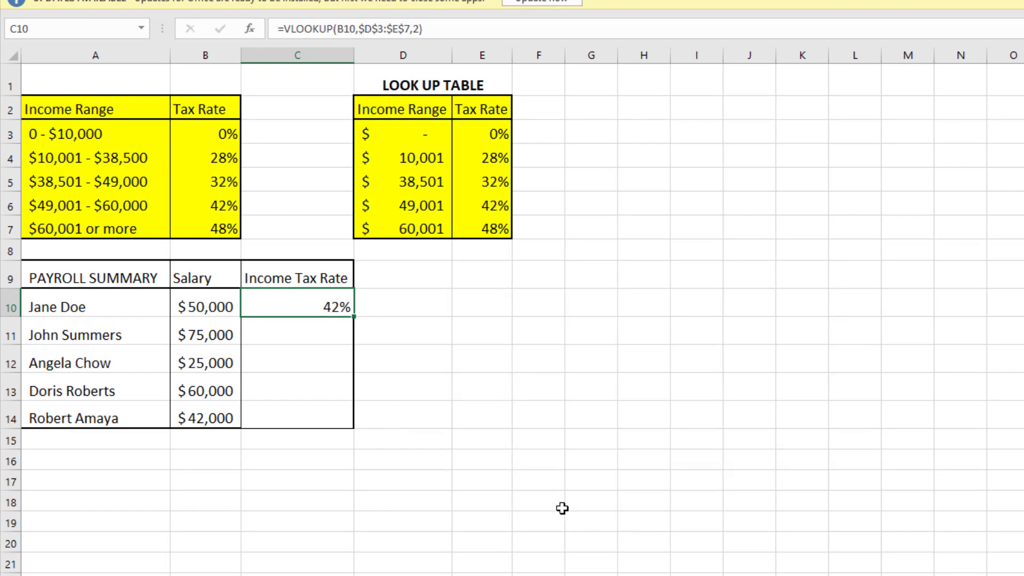
pyautogui.moveTo(353, 315); pyautogui.dragTo(355, 424)
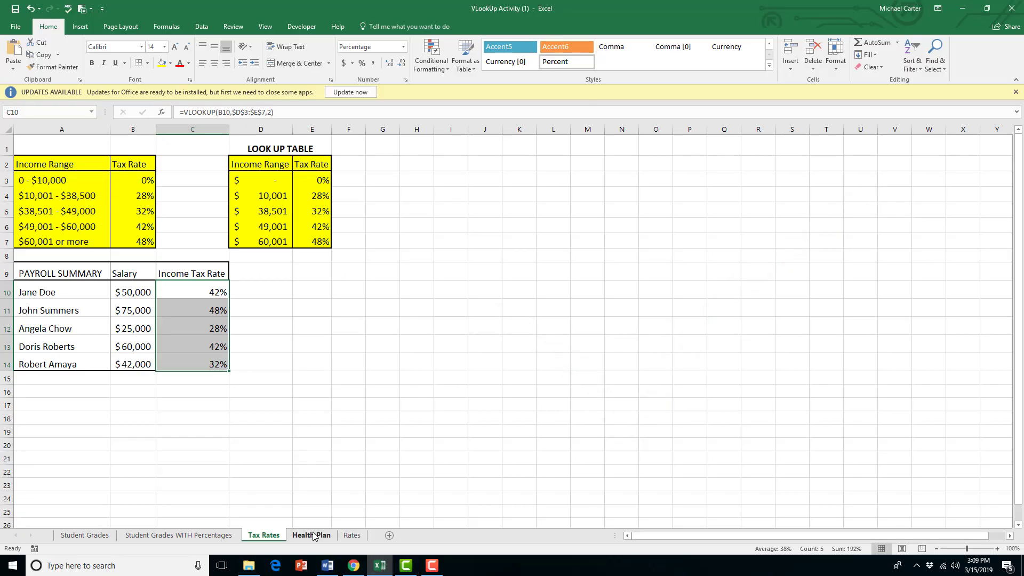
# Step: Go to the Health Plan sheet and select C15 for Martin's monthly cost
pyautogui.click(313, 535)
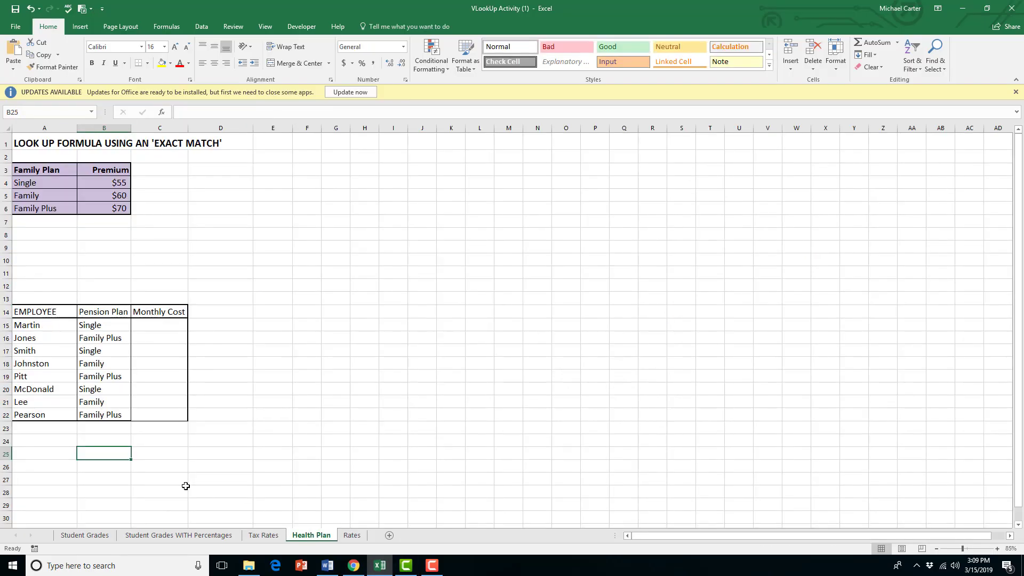
pyautogui.click(159, 325)
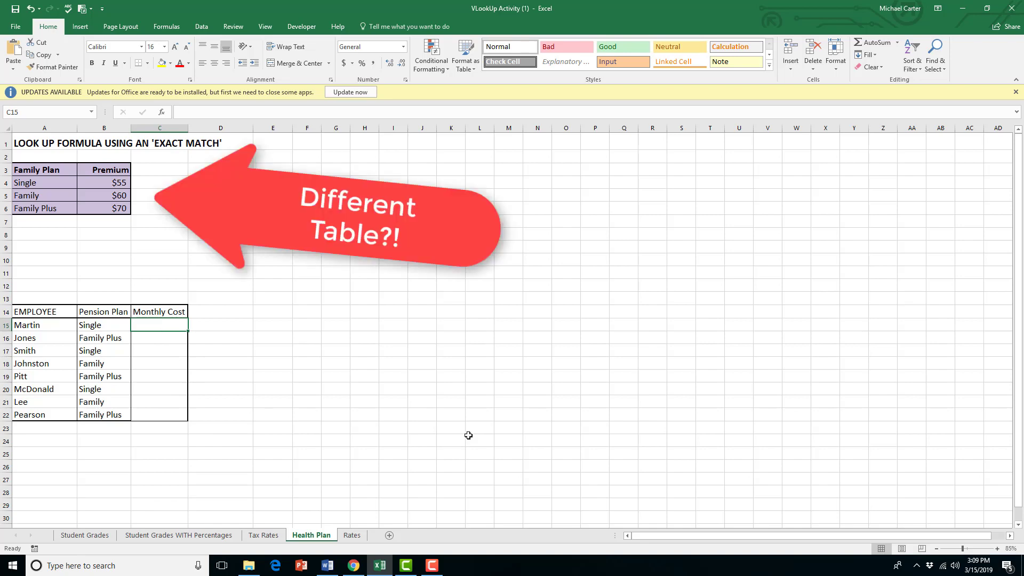
pyautogui.write('=')
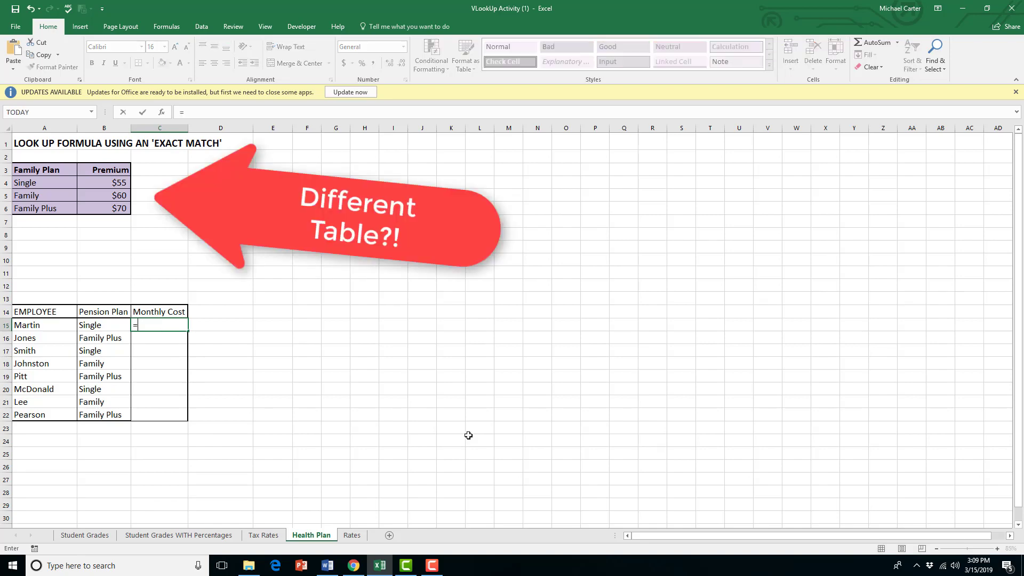
pyautogui.write('vlook')
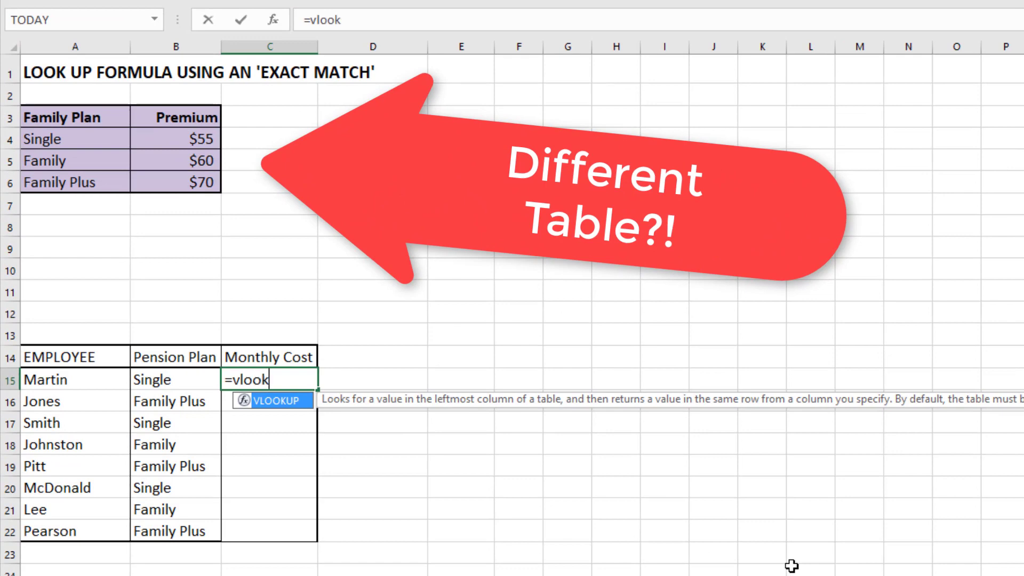
pyautogui.write('up(')
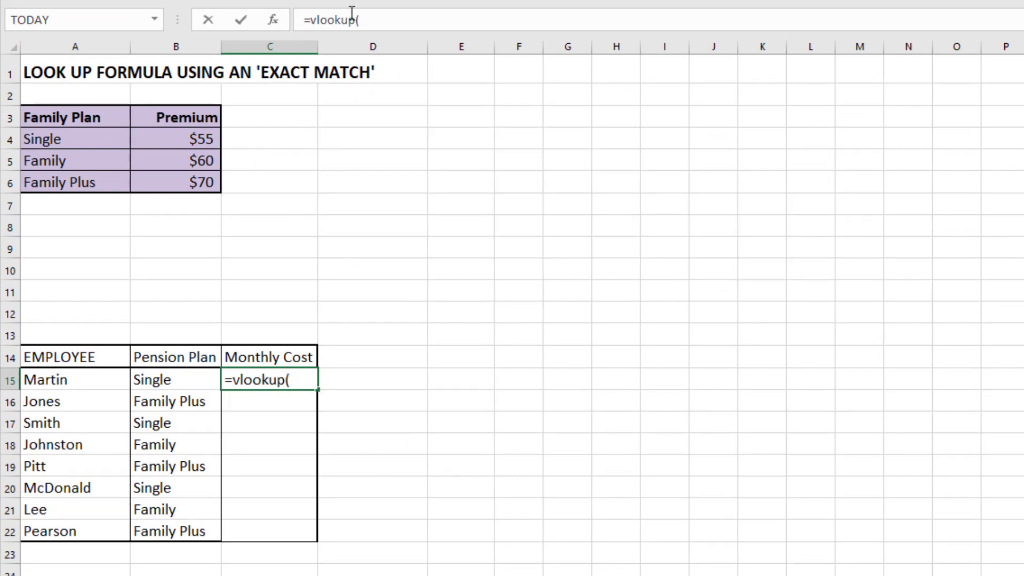
# Step: Look up plan B15 in absolute $A$4:$B$6, column 2, exact match (False), giving 55
pyautogui.click(273, 21)
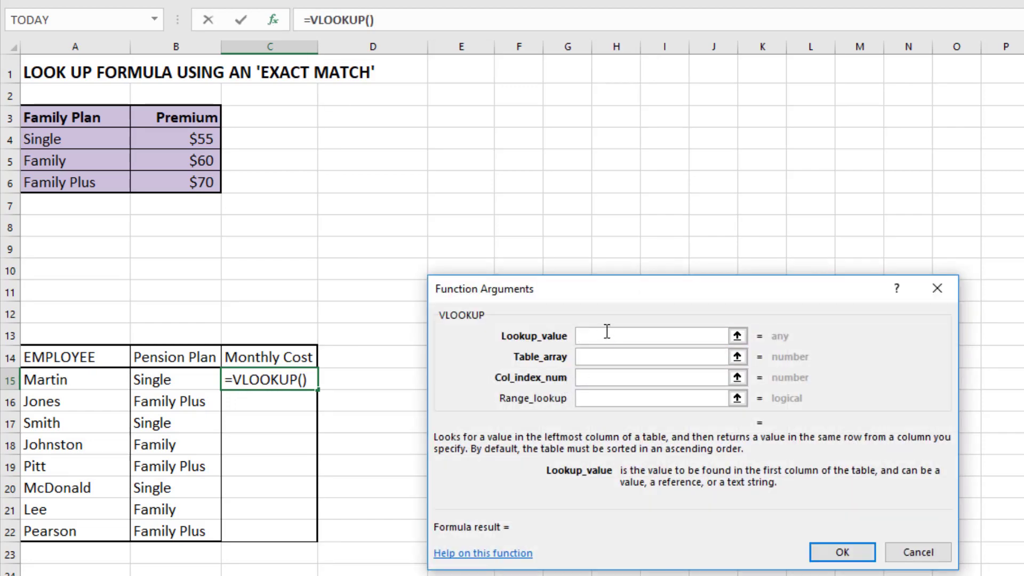
pyautogui.click(200, 382)
pyautogui.click(606, 355)
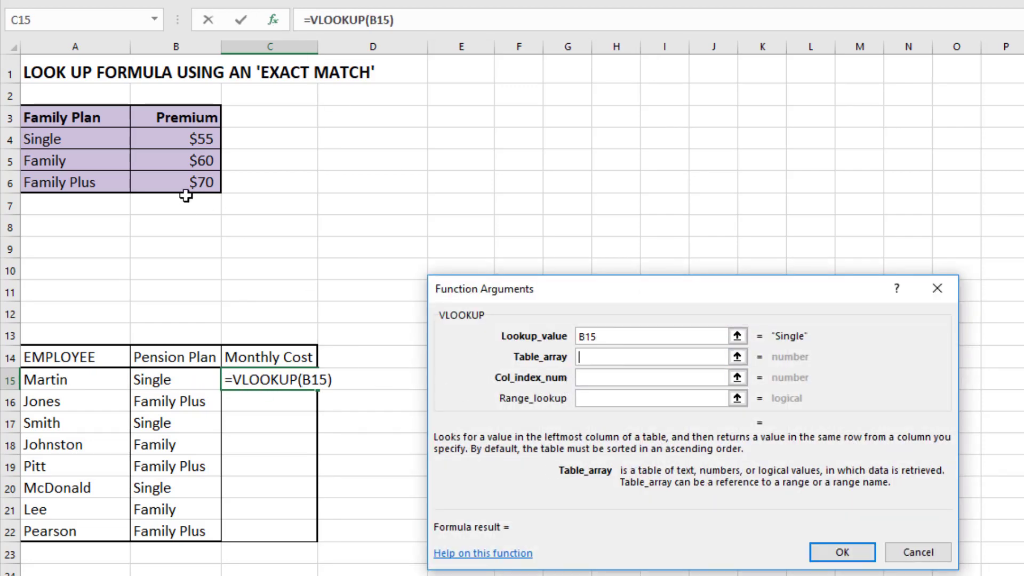
pyautogui.moveTo(82, 138); pyautogui.dragTo(175, 188)
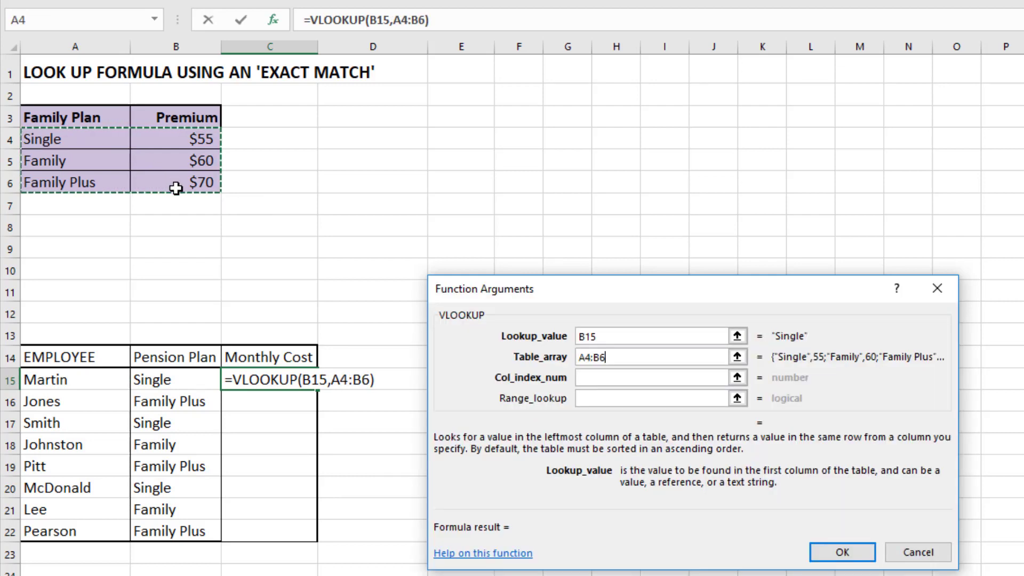
pyautogui.press('F4')
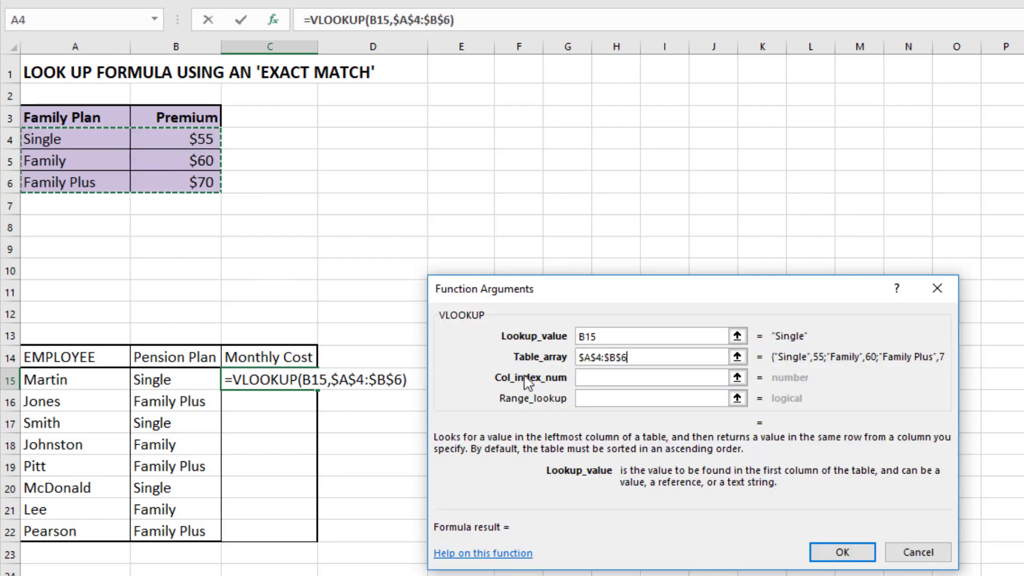
pyautogui.click(606, 378)
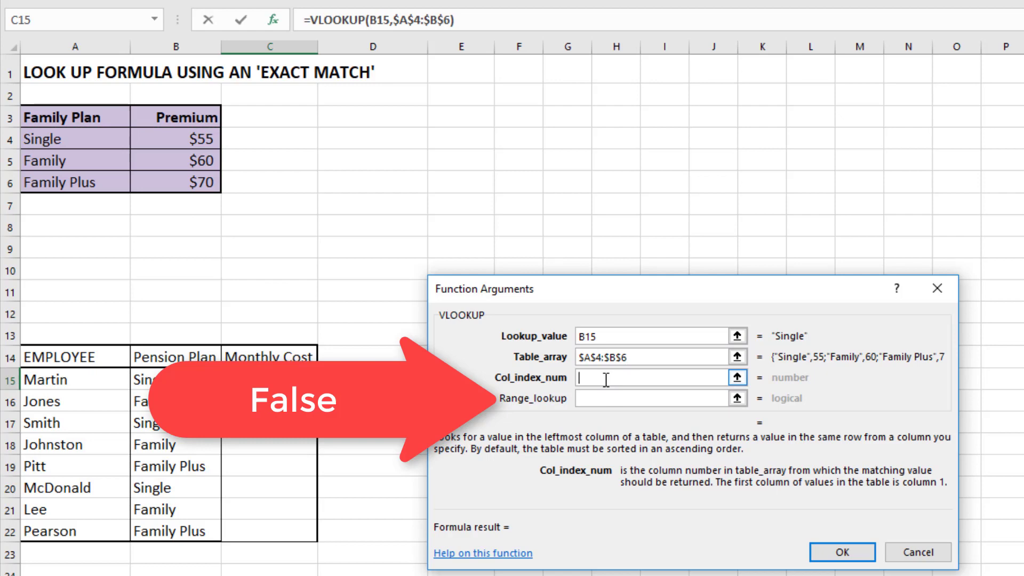
pyautogui.write('2')
pyautogui.press('Tab')
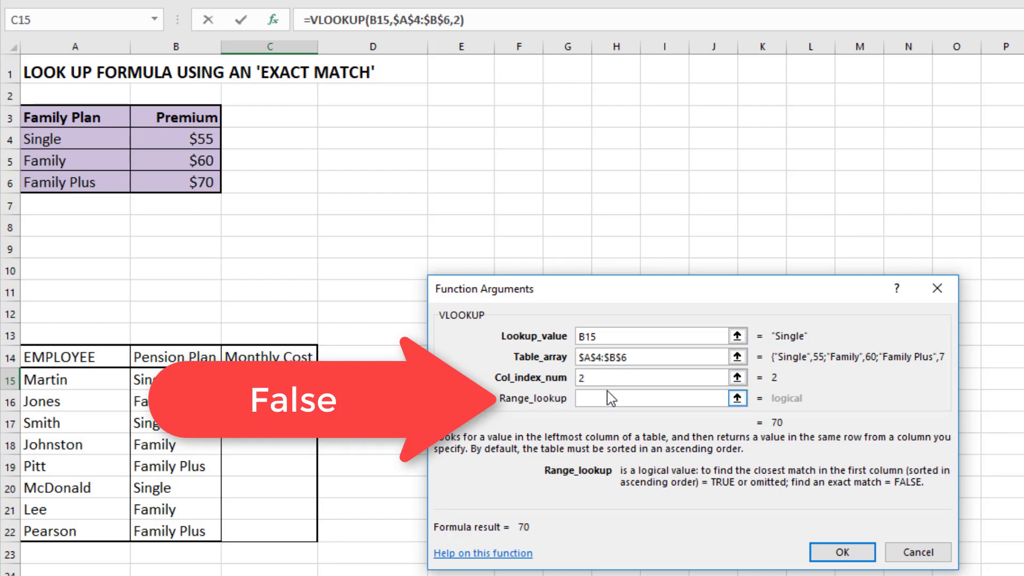
pyautogui.write('False')
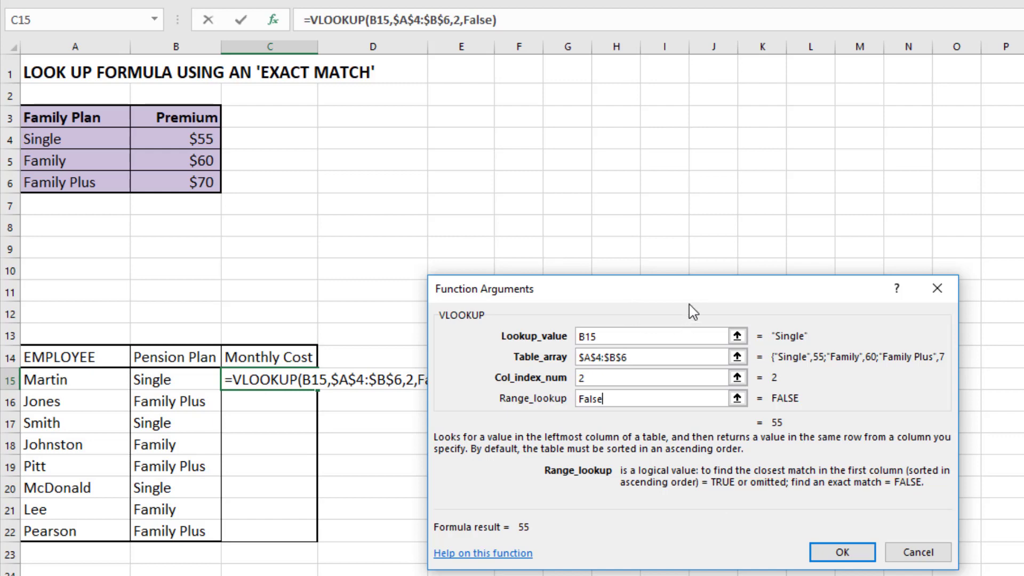
pyautogui.click(841, 553)
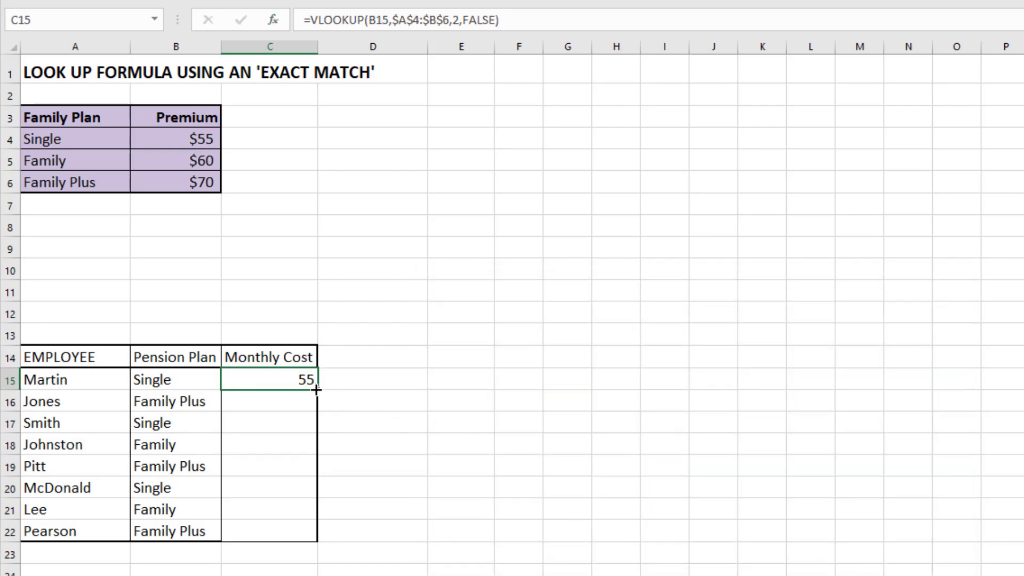
# Step: Copy the monthly cost formula from C15 down to C22
pyautogui.moveTo(318, 389); pyautogui.dragTo(302, 545)
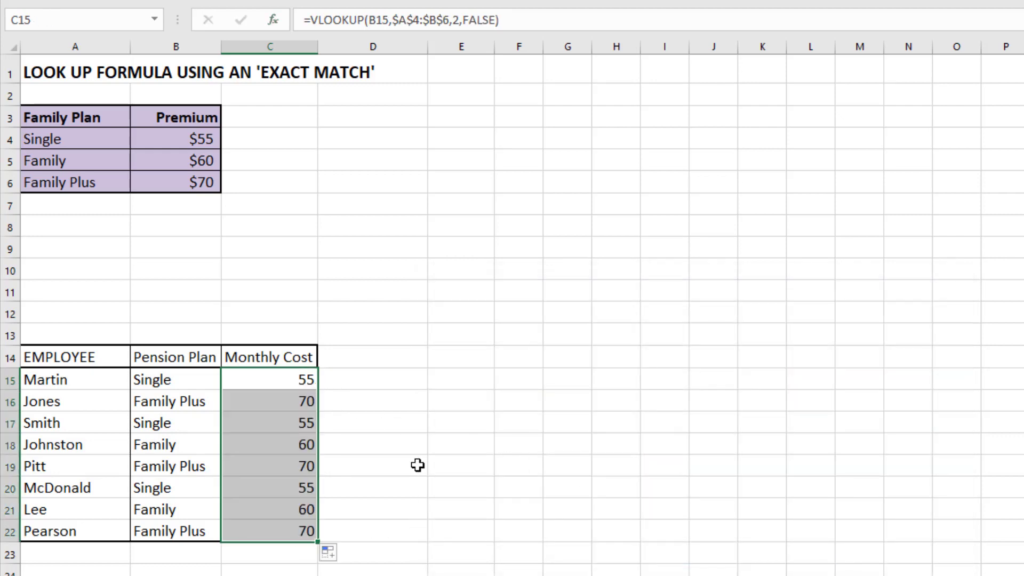